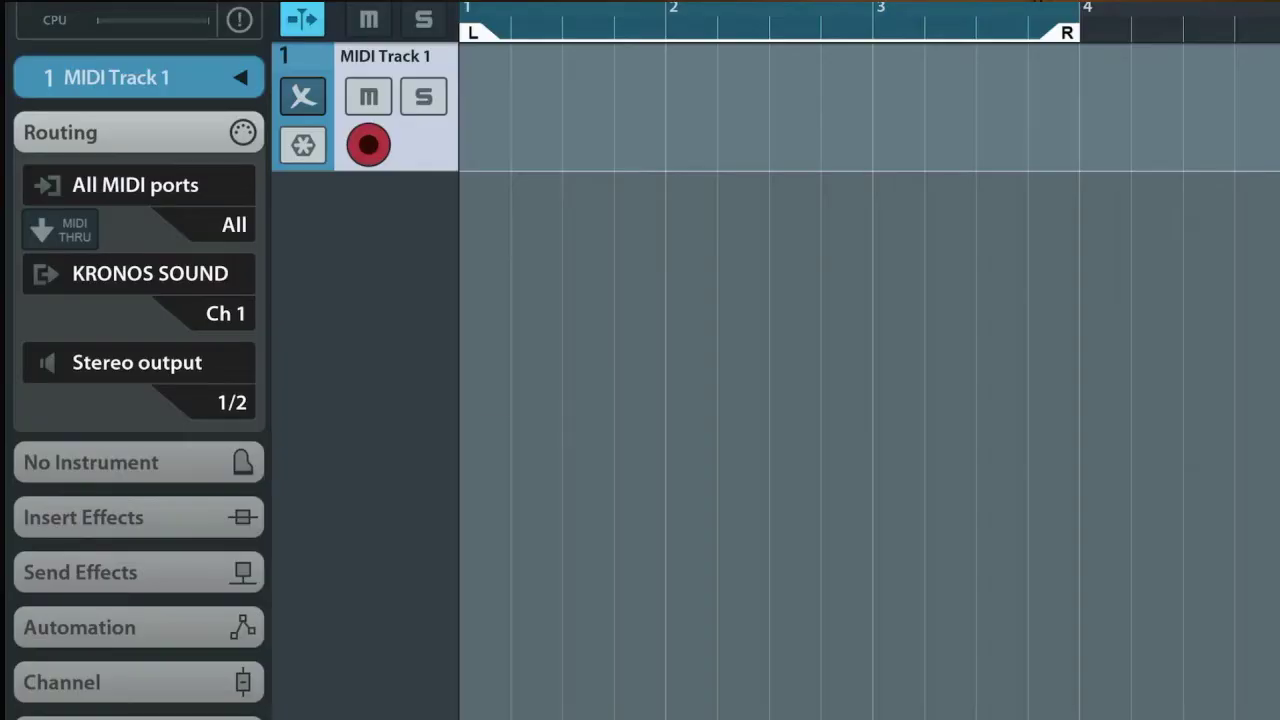
Check MIDI Track 1's input port and channel, then enable MIDI thru to KRONOS SOUND
click(230, 224)
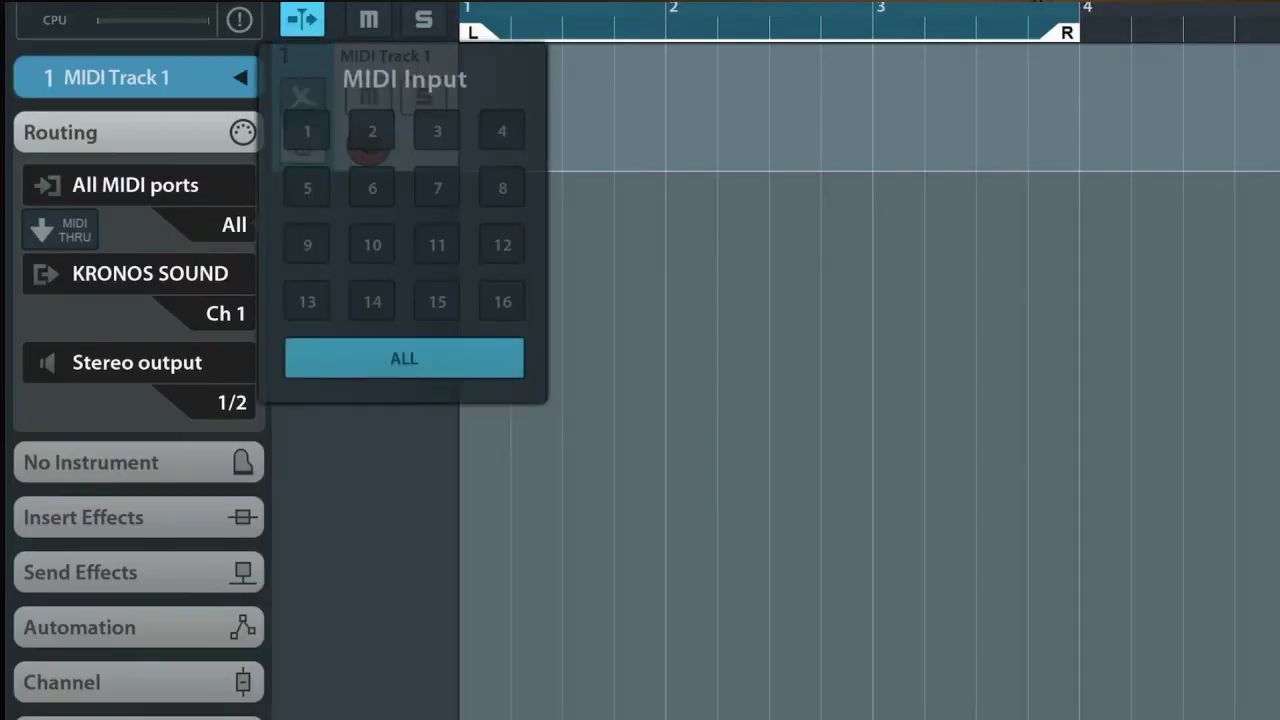
click(135, 185)
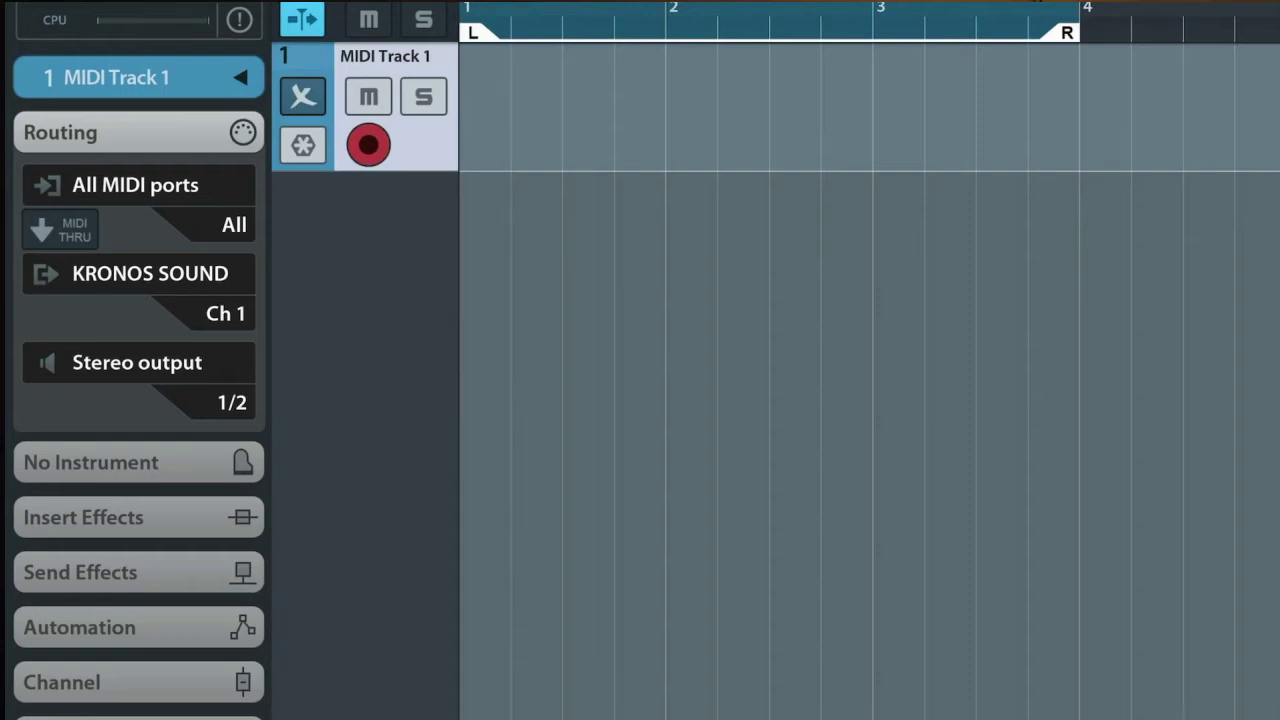
click(60, 229)
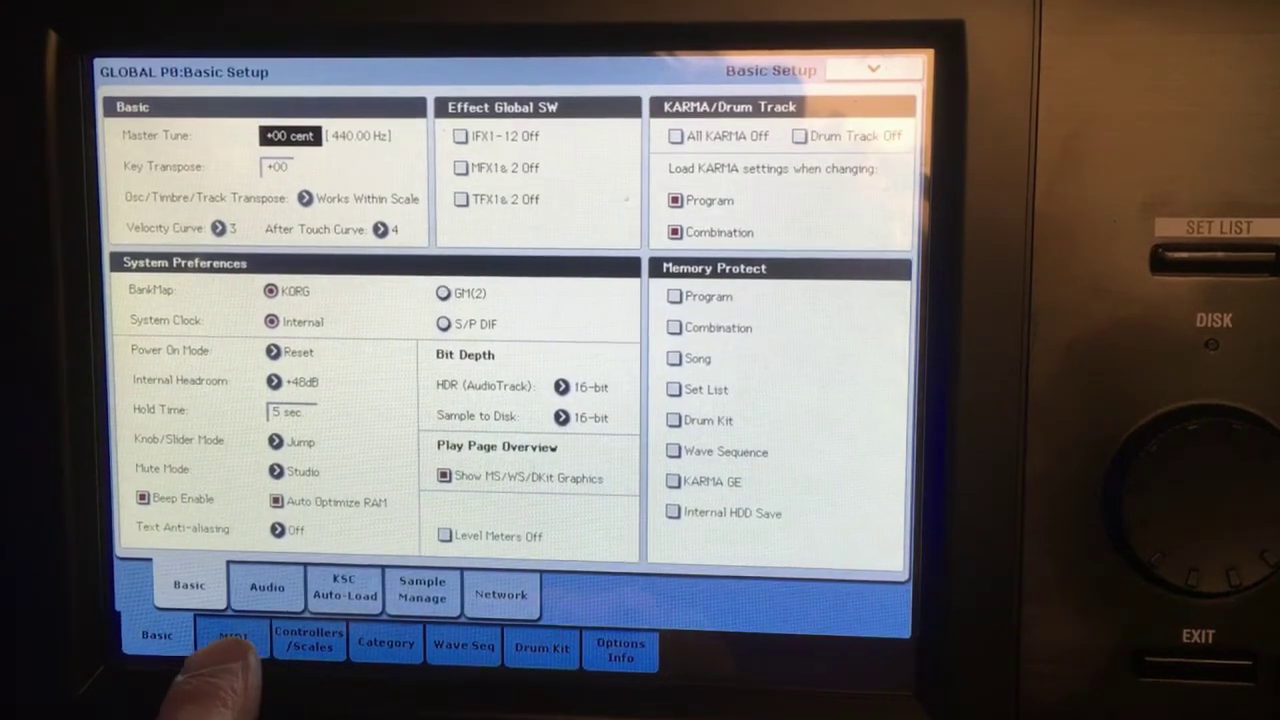
Open the Kronos Global P1:MIDI settings page to review the MIDI setup
click(233, 637)
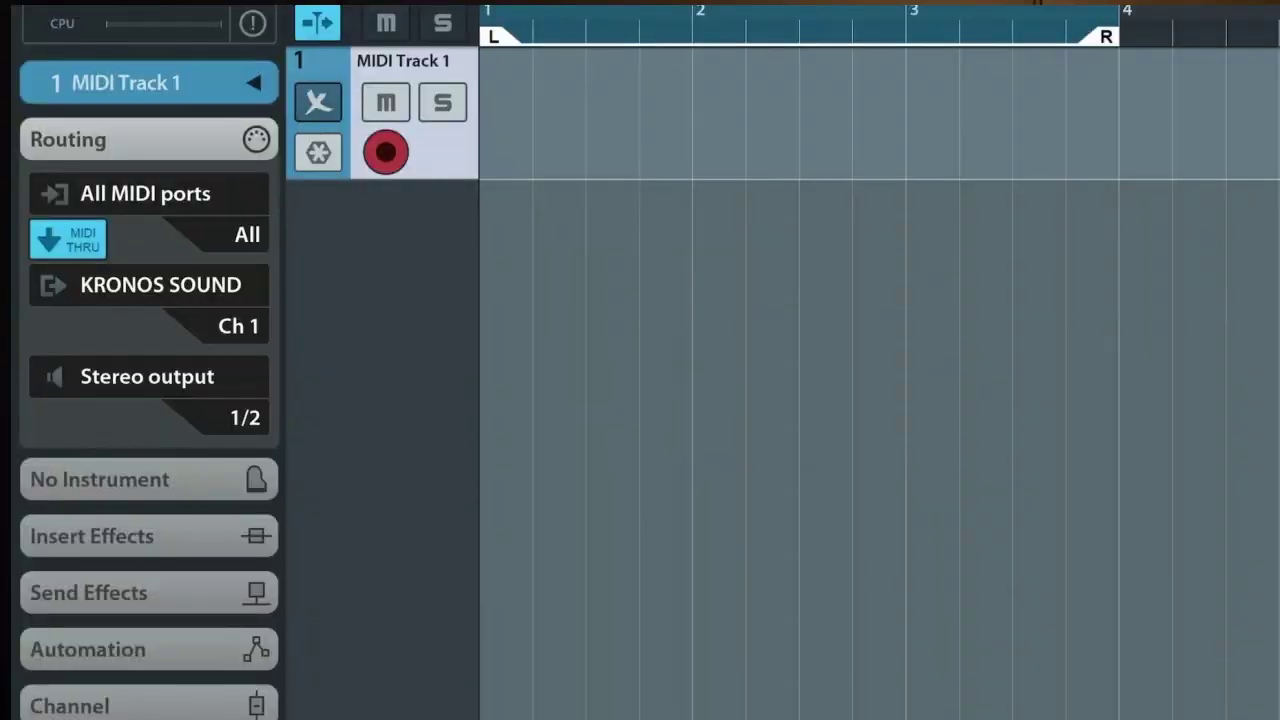
Set MIDI Track 1's output channel from 1 to 10
click(238, 326)
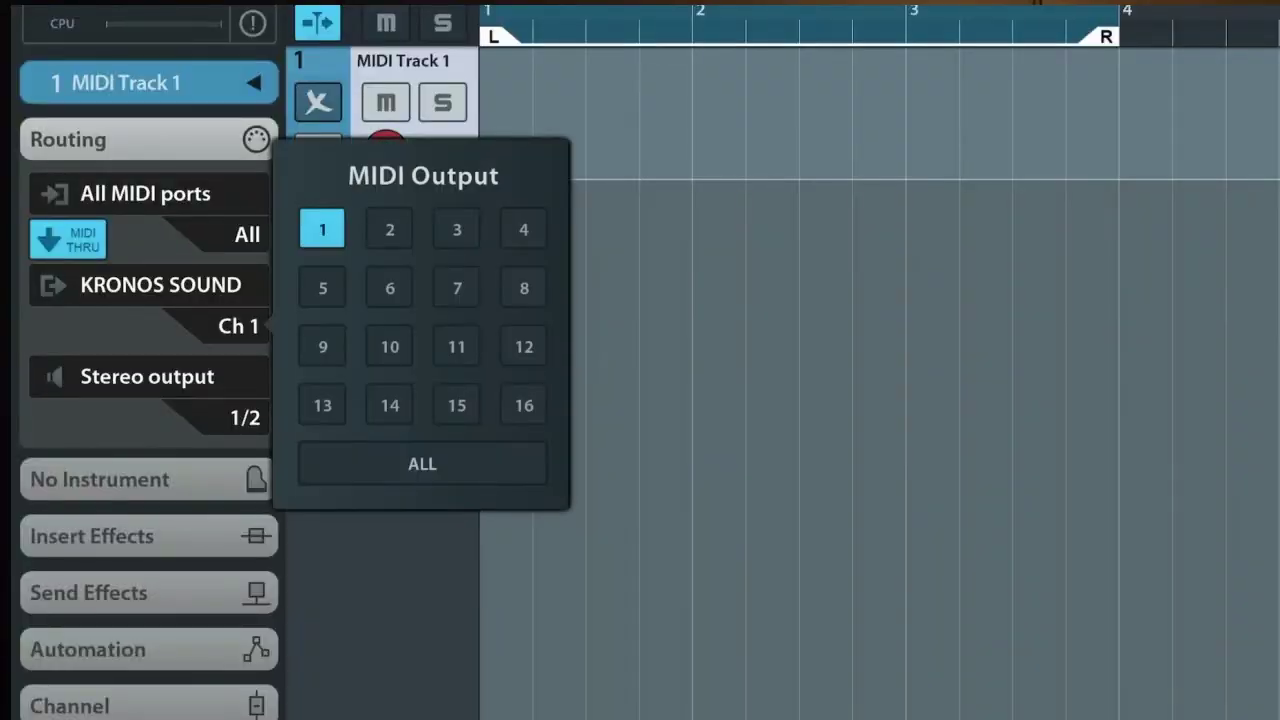
click(390, 346)
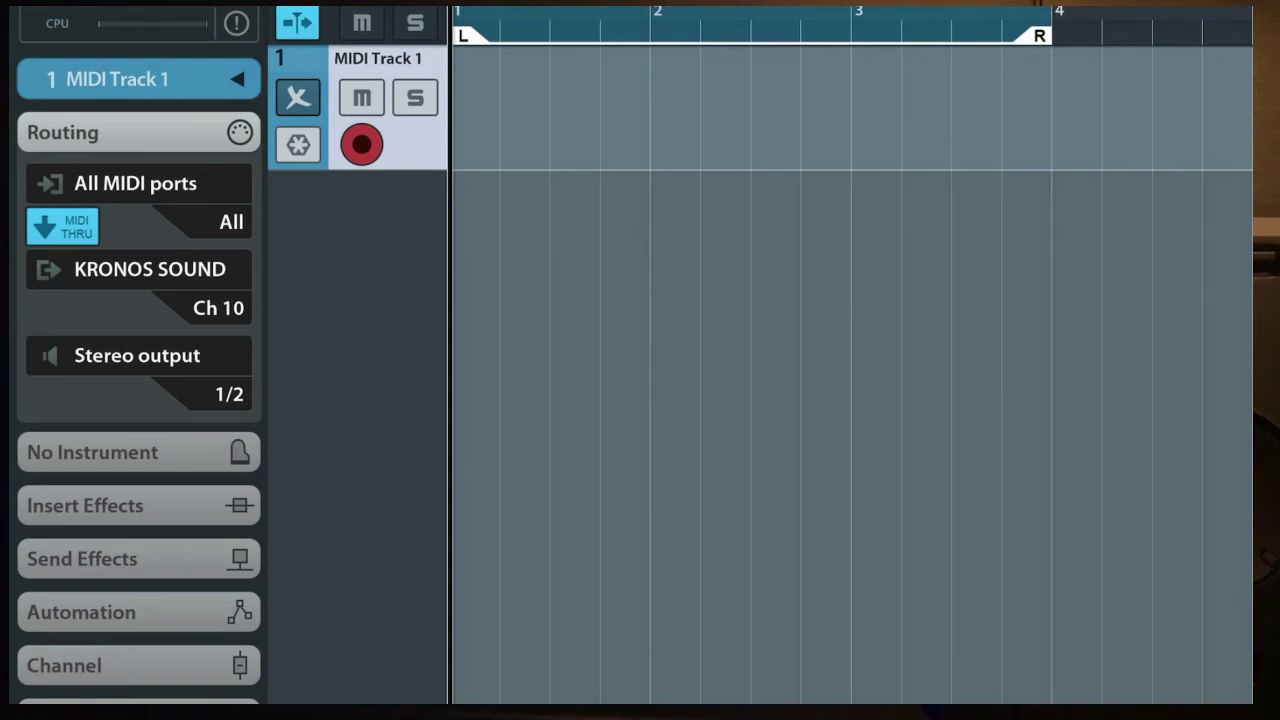
Record a drum pattern on MIDI Track 1 from bar 1 to about bar 4
key(KP_Multiply)
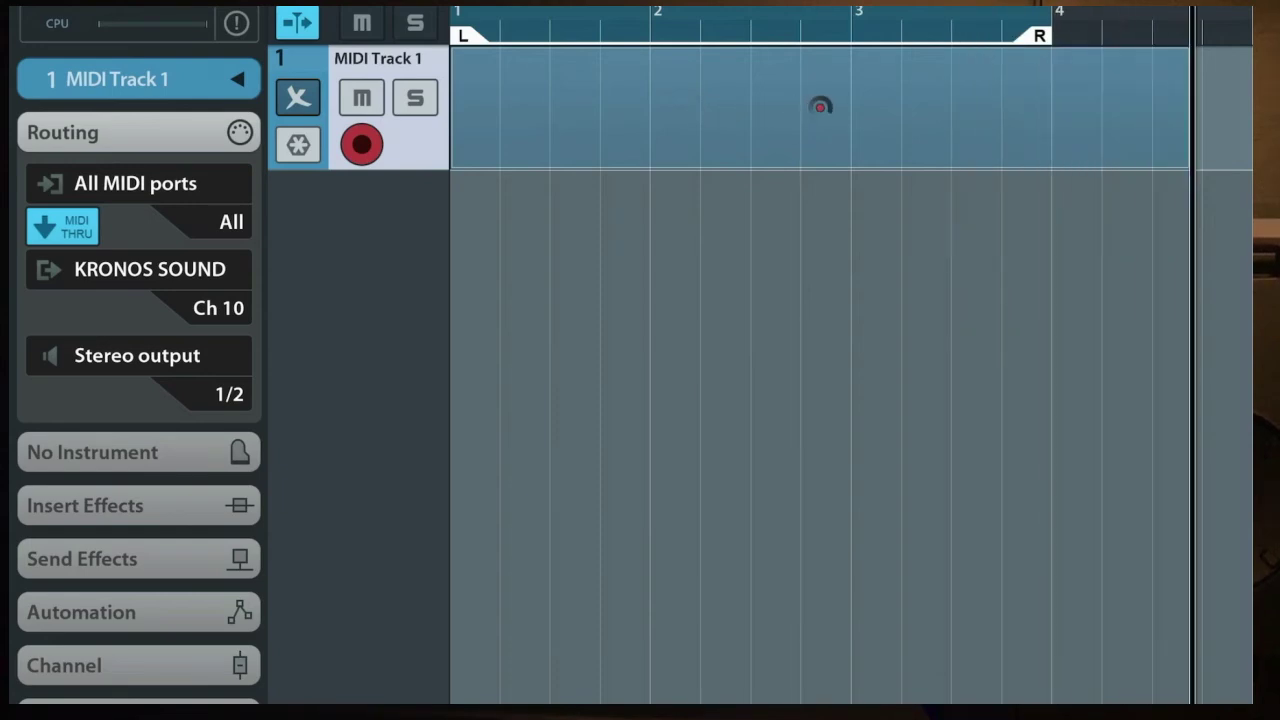
key(space)
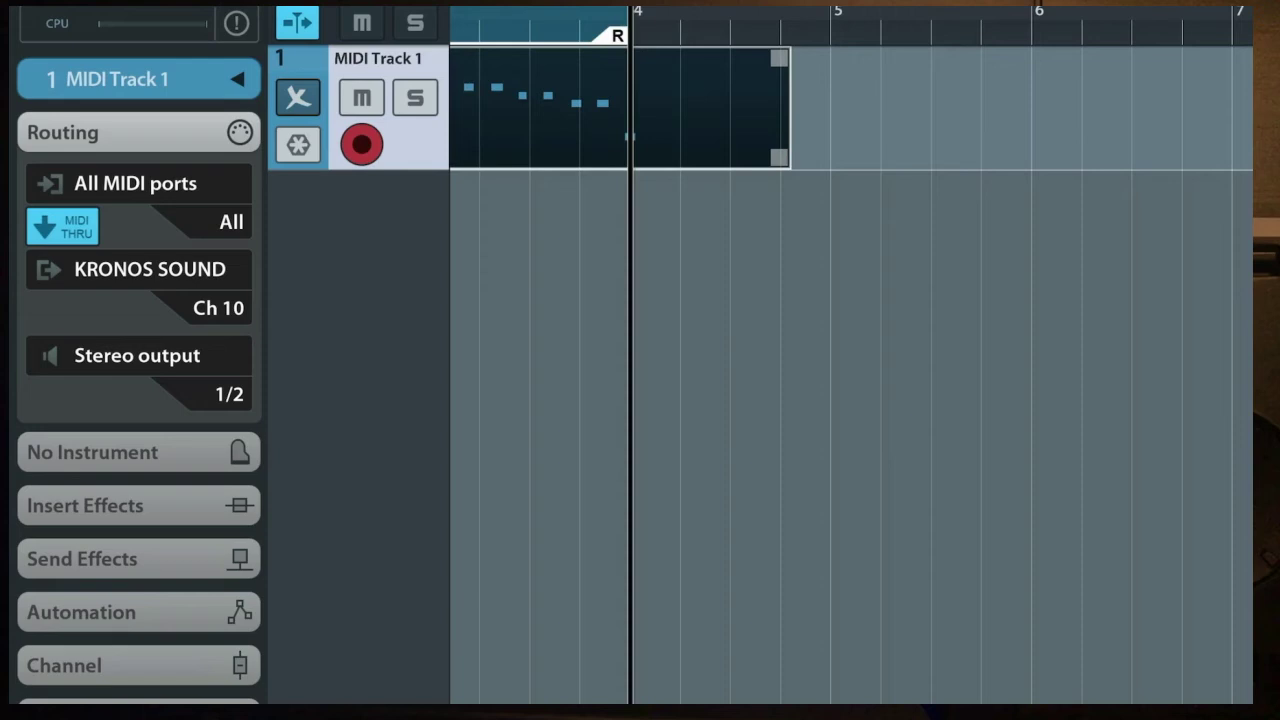
Play the recorded part from the start, then switch its output to channel 2 and replay
key(Home)
key(space)
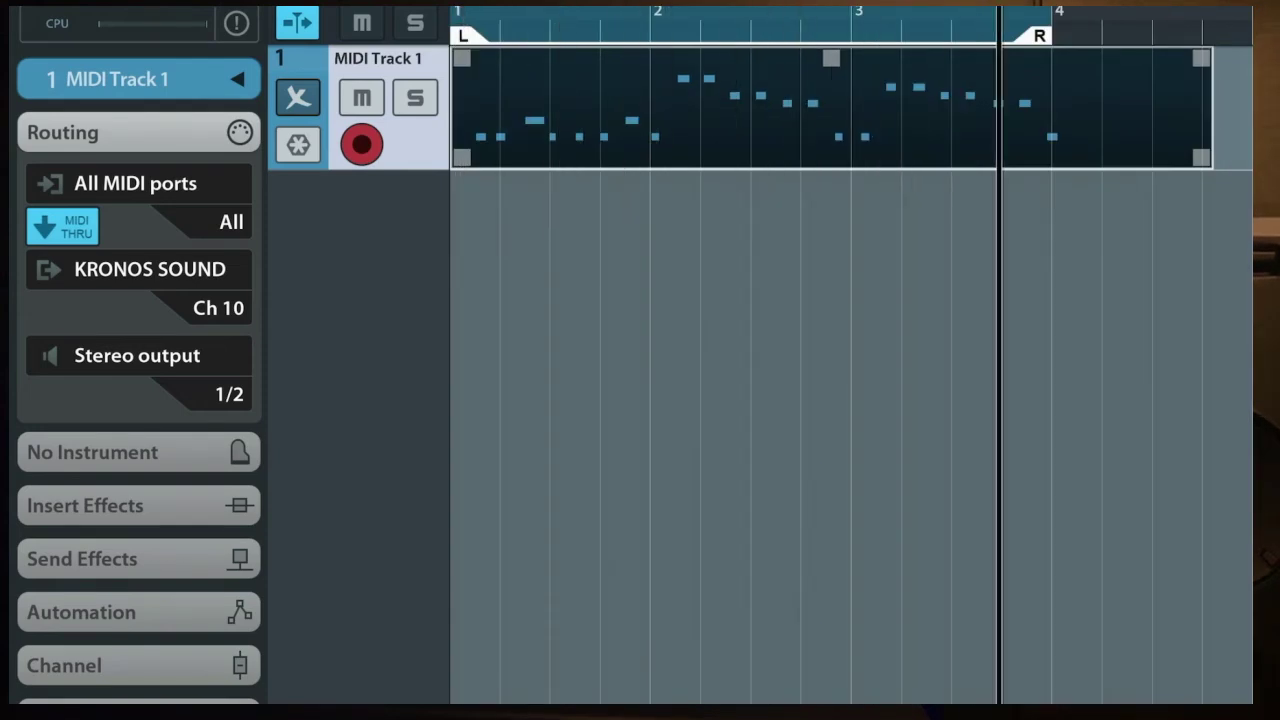
key(space)
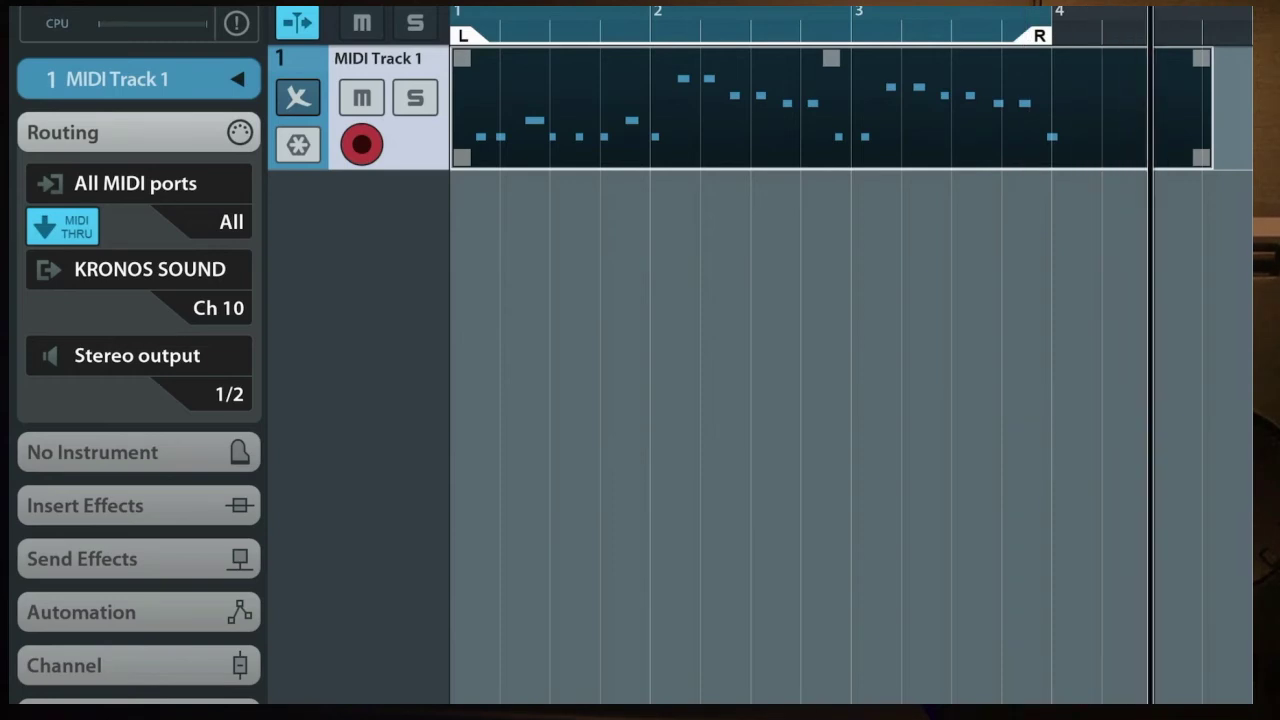
click(218, 308)
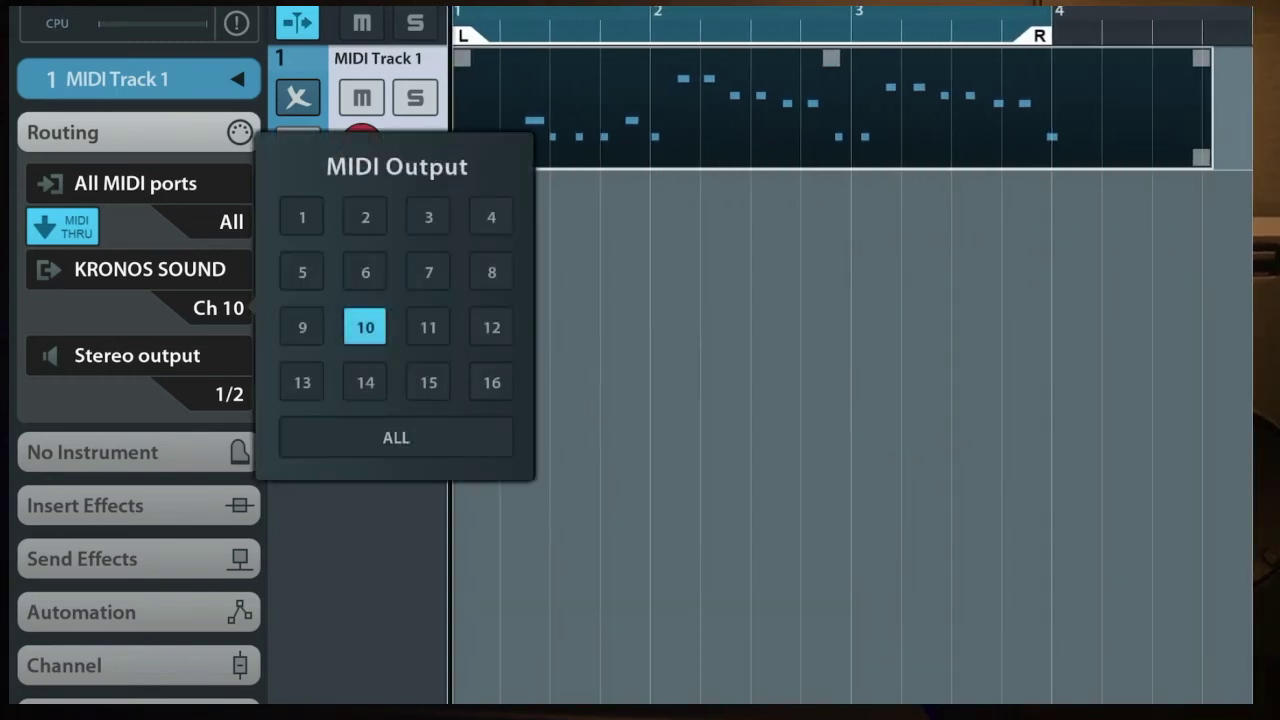
click(365, 217)
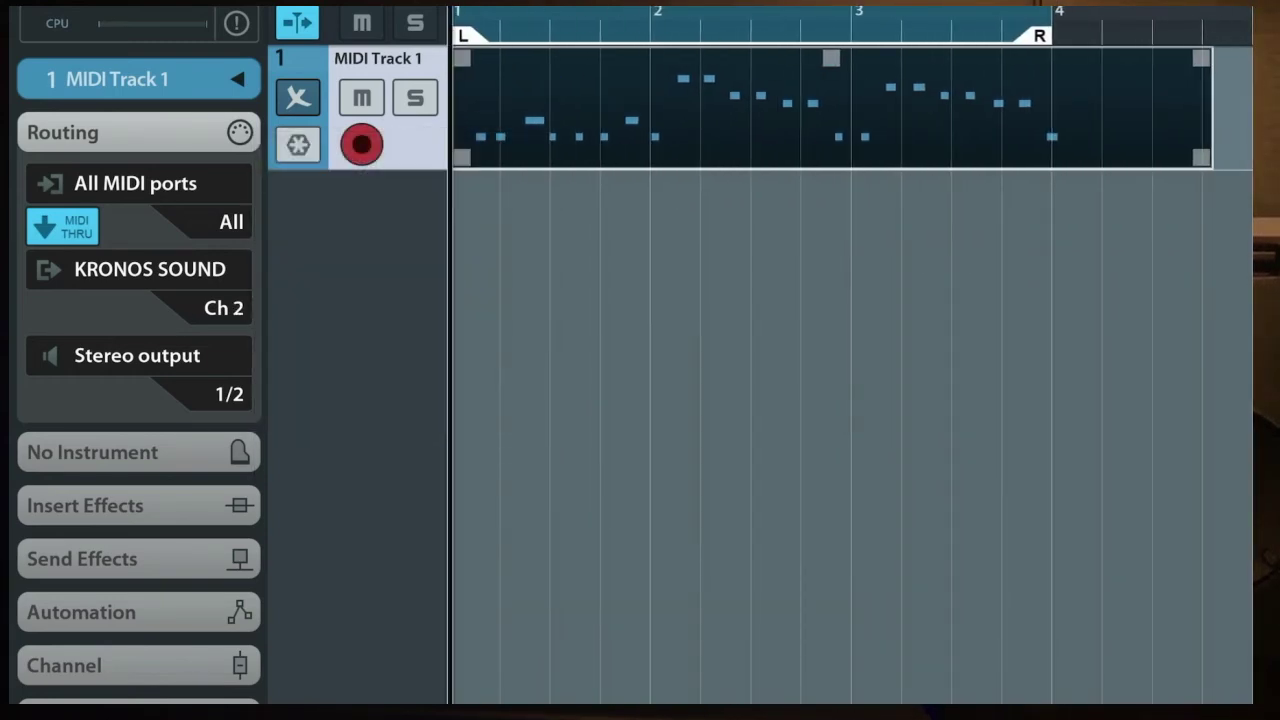
key(space)
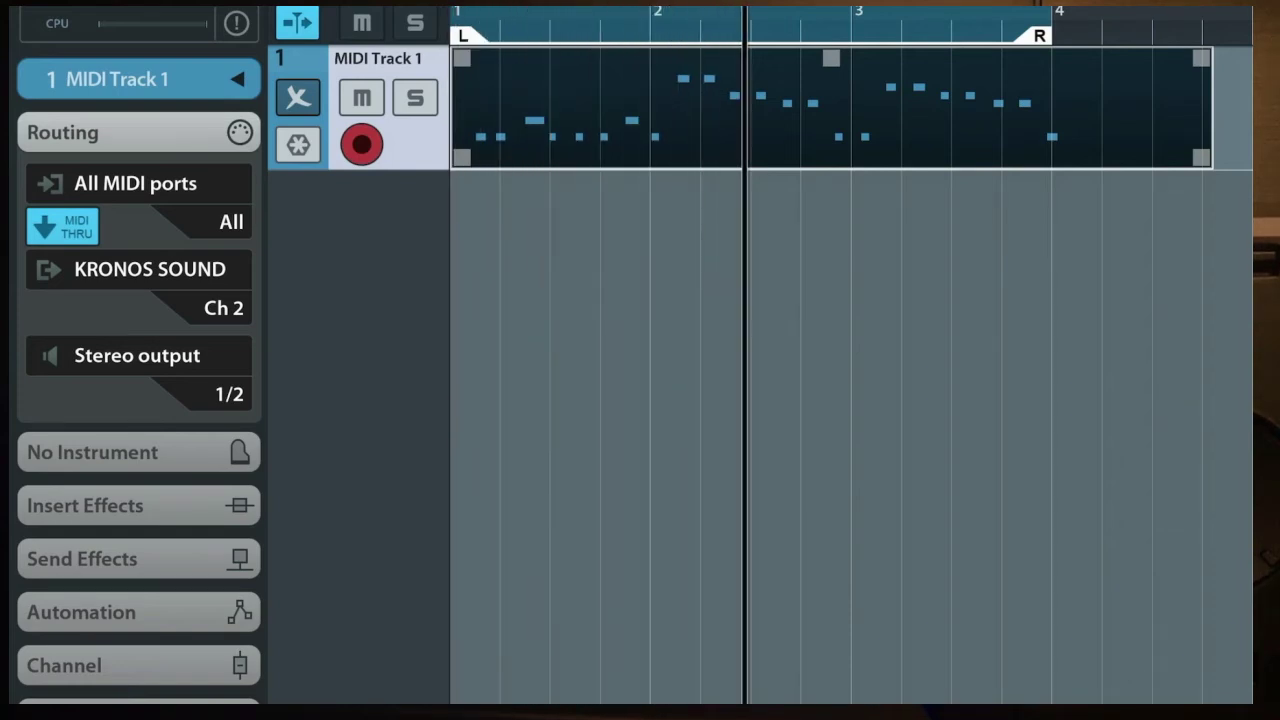
key(space)
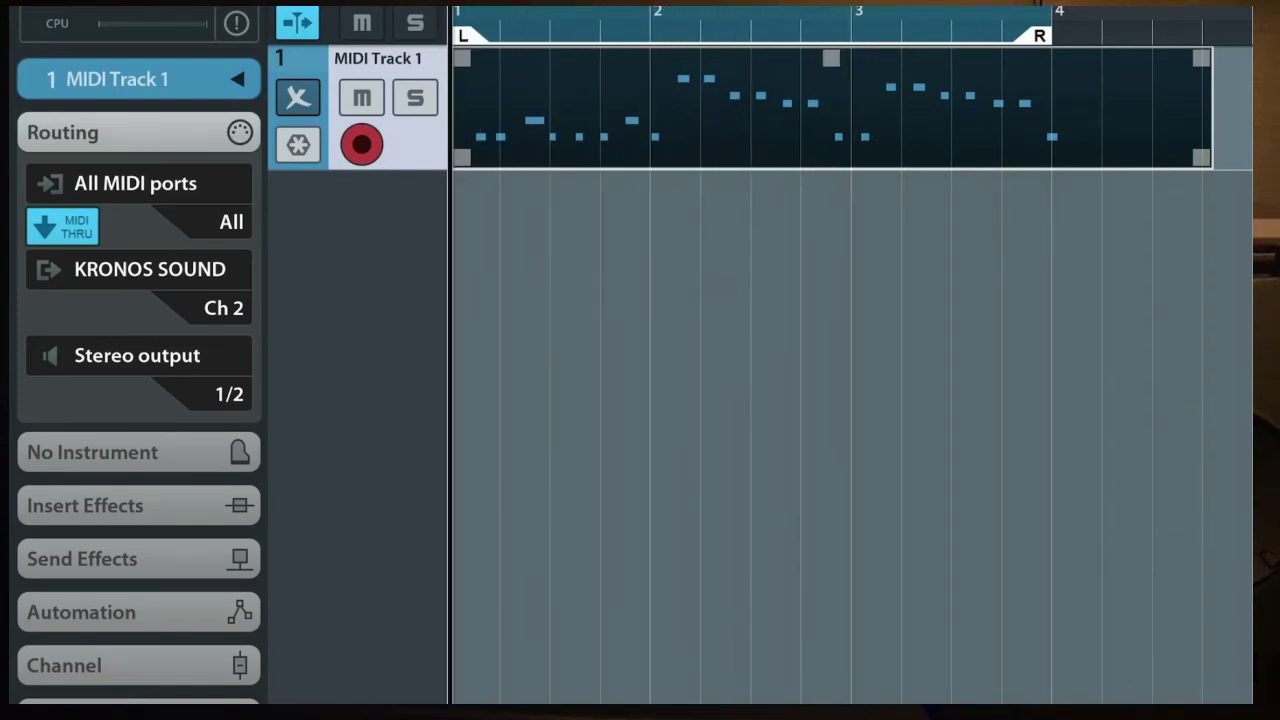
Switch MIDI Track 1's output to channel 3, deselect the part, and play it
click(223, 308)
click(426, 214)
click(850, 400)
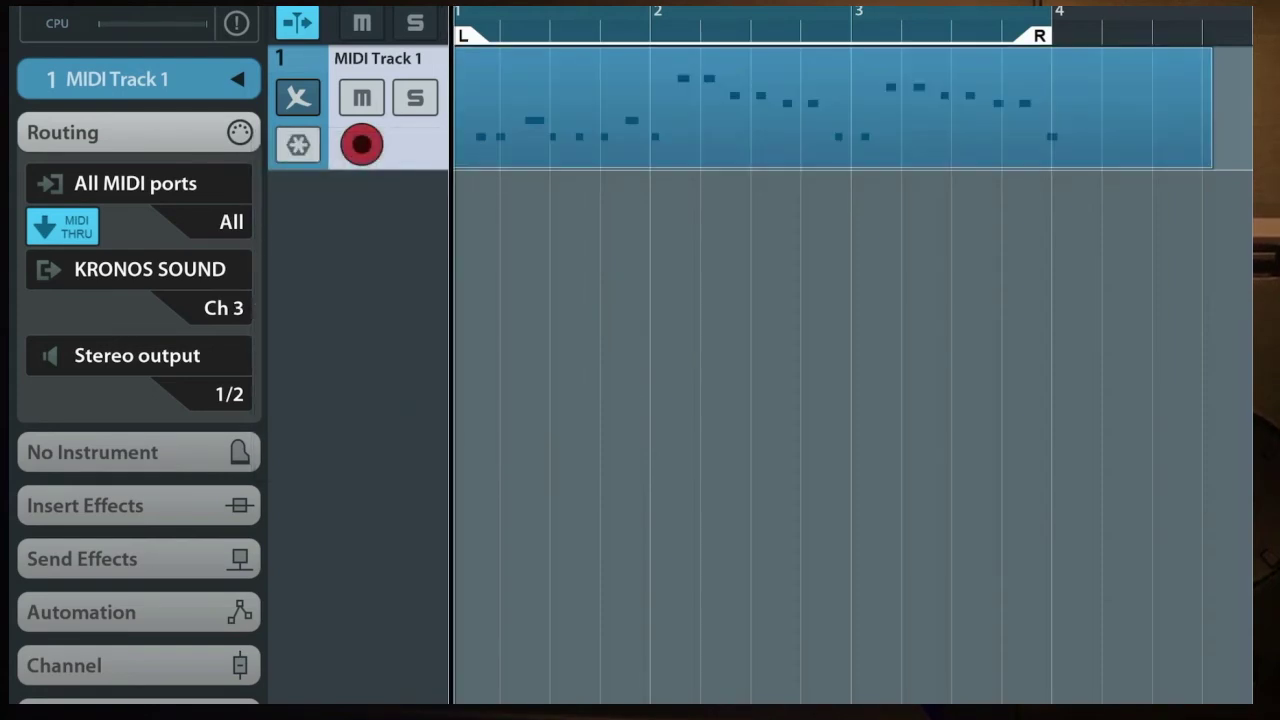
key(space)
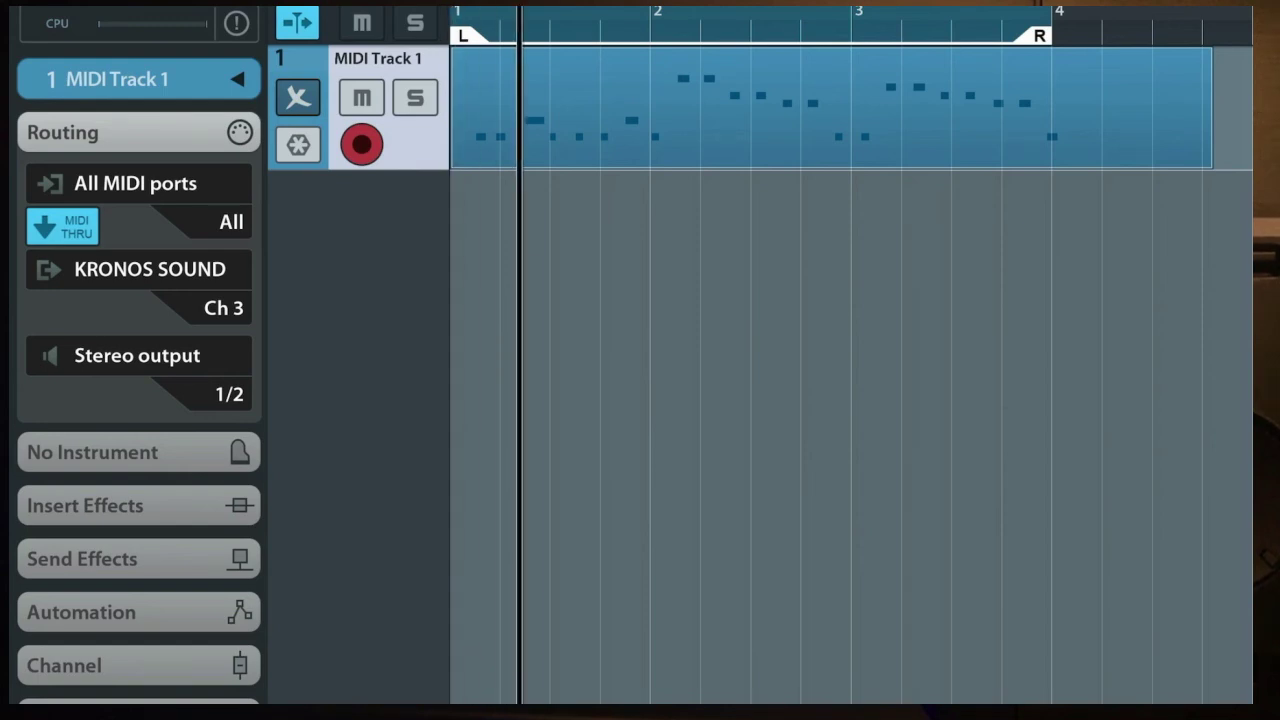